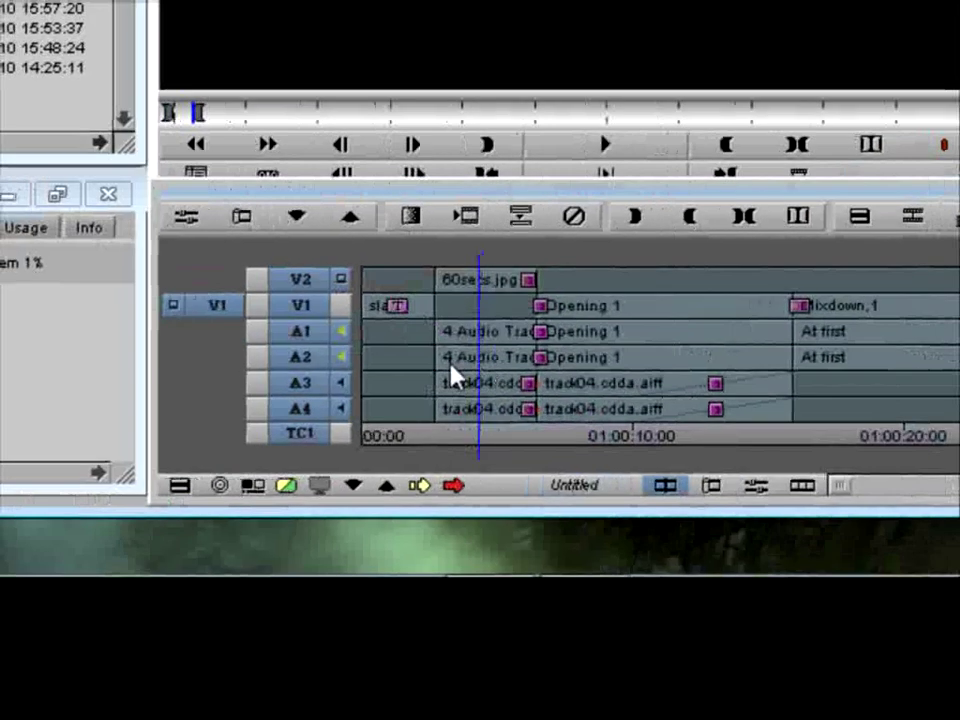
- Scrub through the sequence to its end and back to the start
{"action": "left_click_drag", "start_coordinate": [455, 378], "coordinate": [412, 358]}
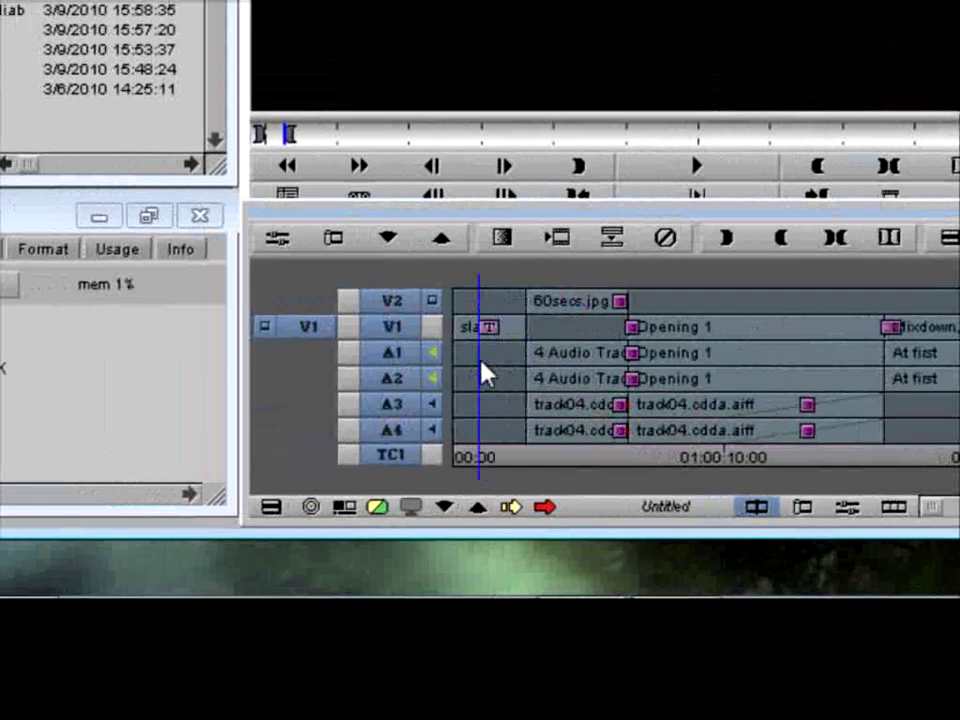
{"action": "left_click_drag", "start_coordinate": [483, 372], "coordinate": [485, 373]}
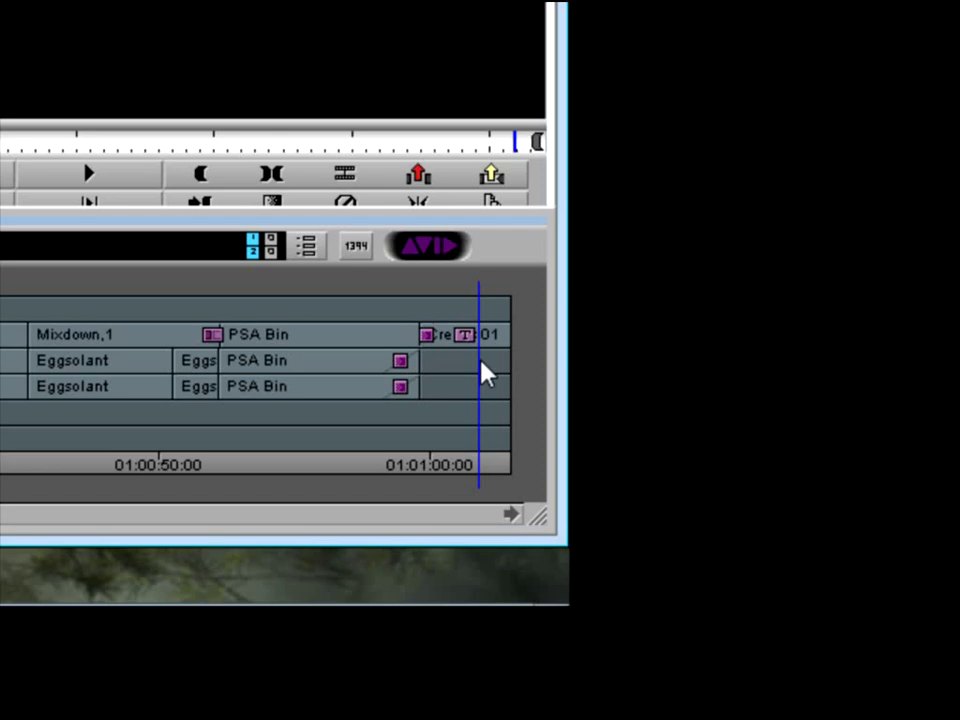
{"action": "mouse_move", "coordinate": [480, 360]}
{"action": "left_mouse_down"}
{"action": "mouse_move", "coordinate": [313, 369]}
{"action": "mouse_move", "coordinate": [485, 372]}
{"action": "mouse_move", "coordinate": [465, 358]}
{"action": "mouse_move", "coordinate": [480, 366]}
{"action": "left_mouse_up"}
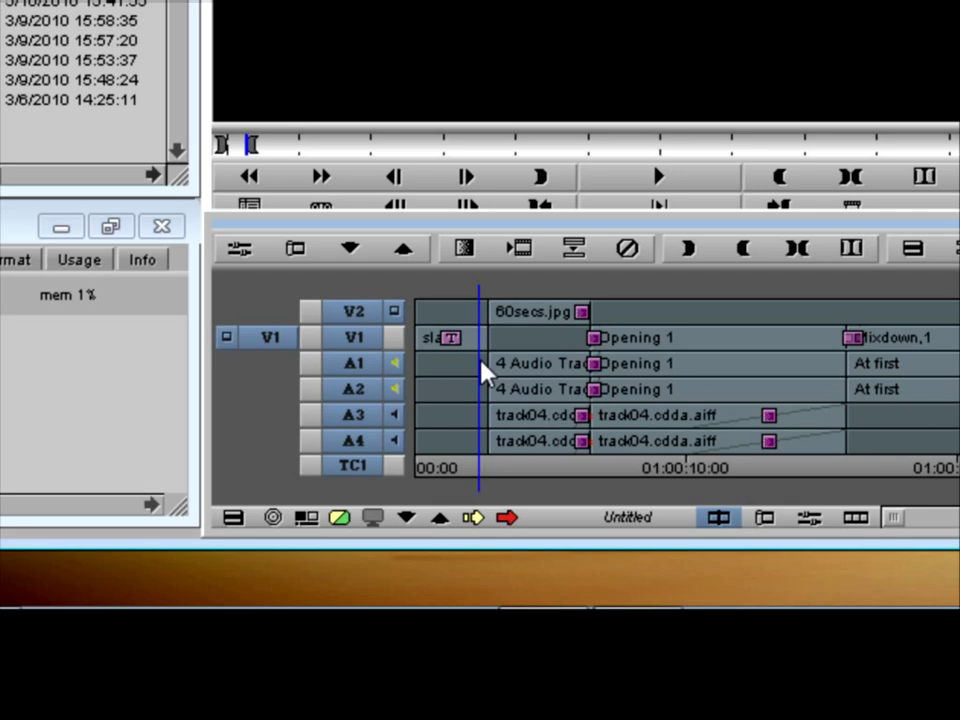
{"action": "left_click_drag", "start_coordinate": [482, 372], "coordinate": [398, 386]}
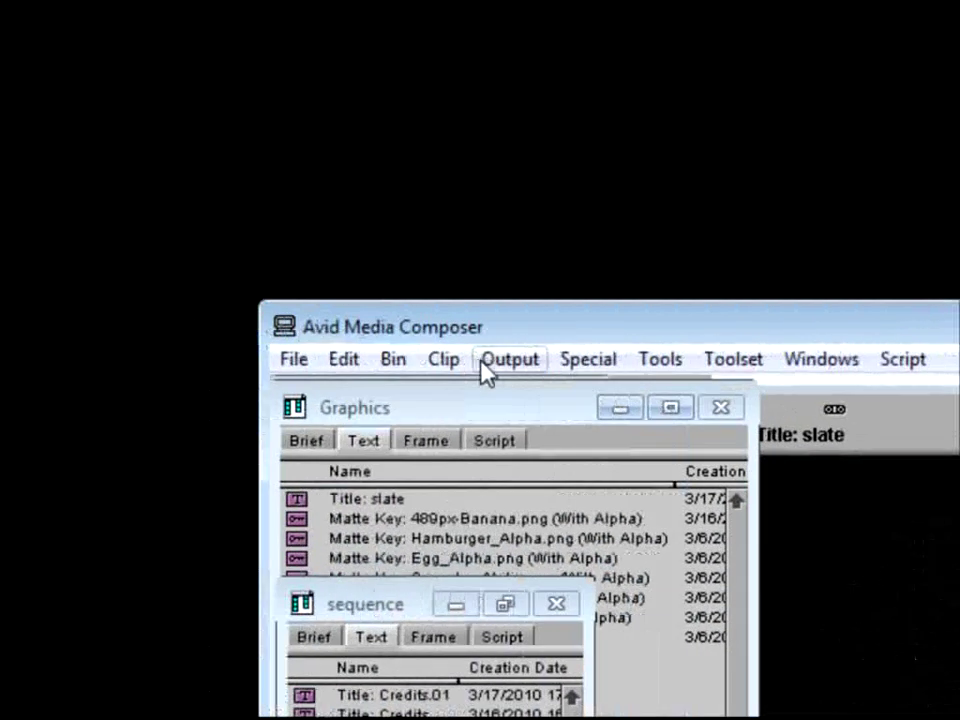
- Try rendering effects between in and out points, then scrub forward to about 01:00:51
{"action": "left_click", "coordinate": [441, 362]}
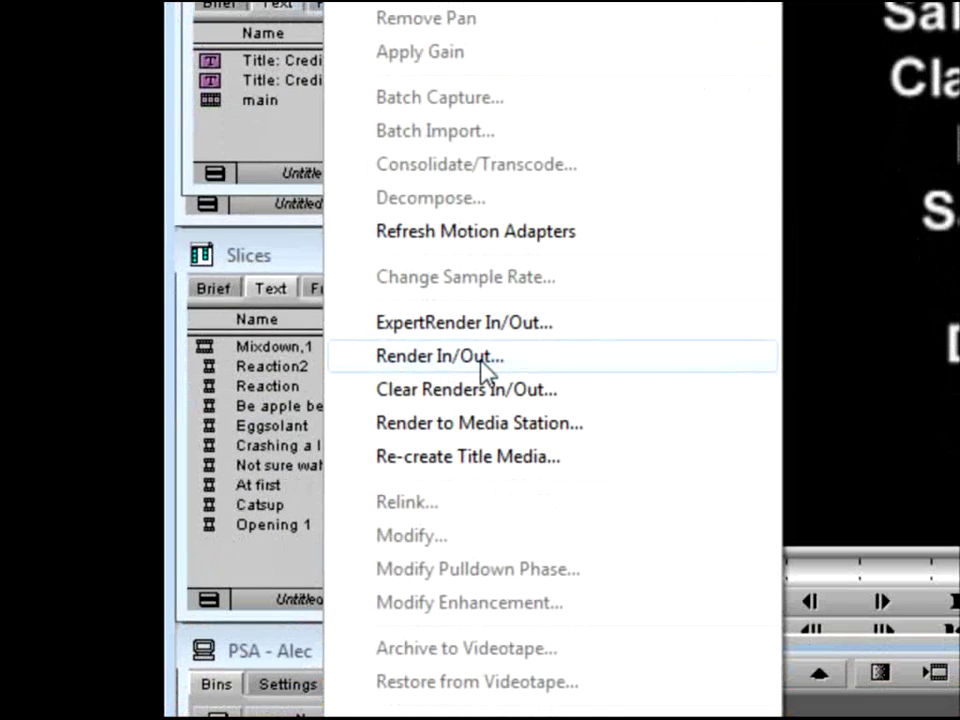
{"action": "left_click", "coordinate": [484, 370]}
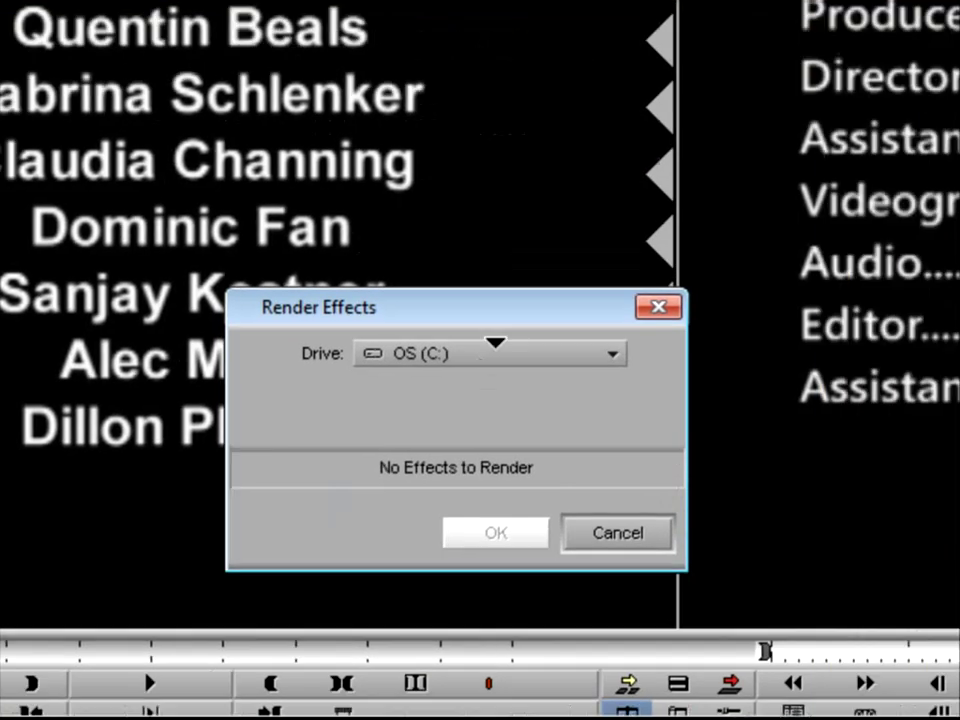
{"action": "left_click", "coordinate": [487, 372]}
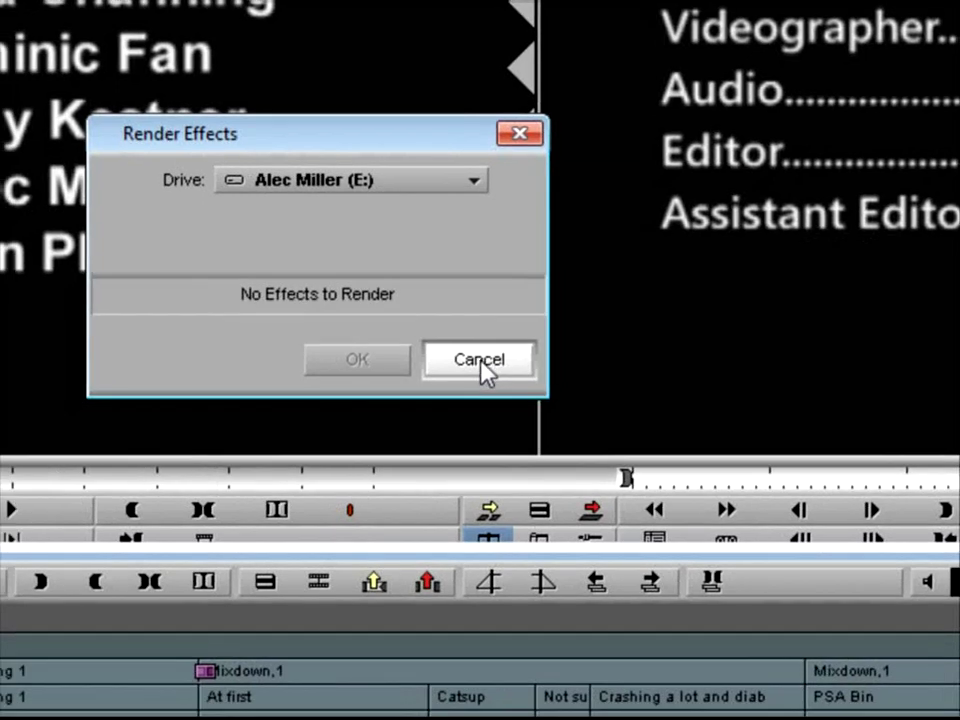
{"action": "left_click", "coordinate": [481, 362]}
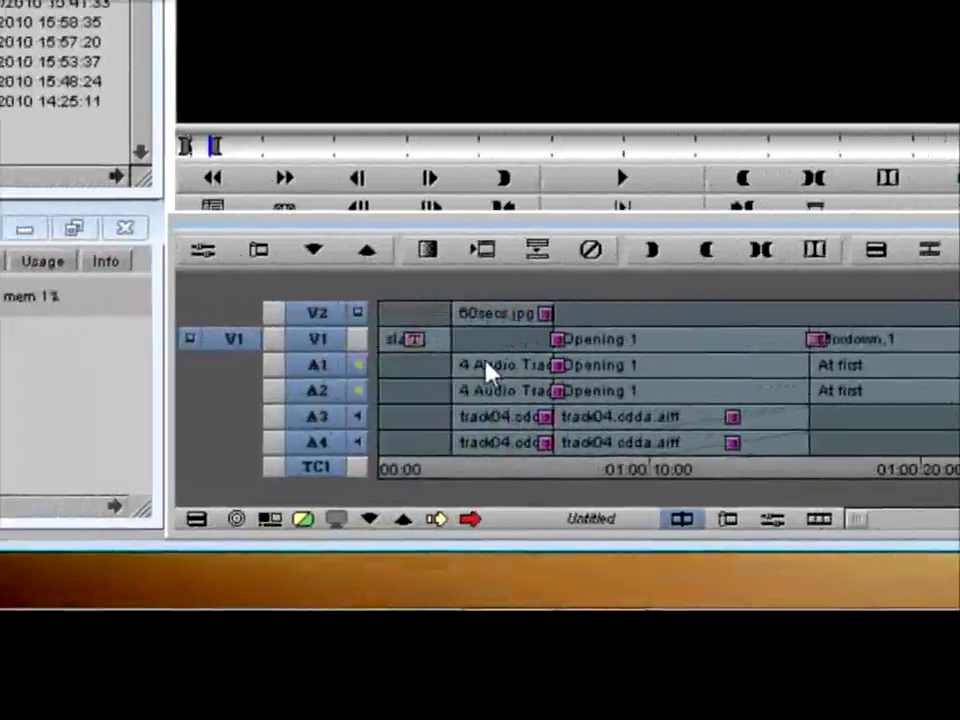
{"action": "left_click_drag", "start_coordinate": [490, 372], "coordinate": [959, 366]}
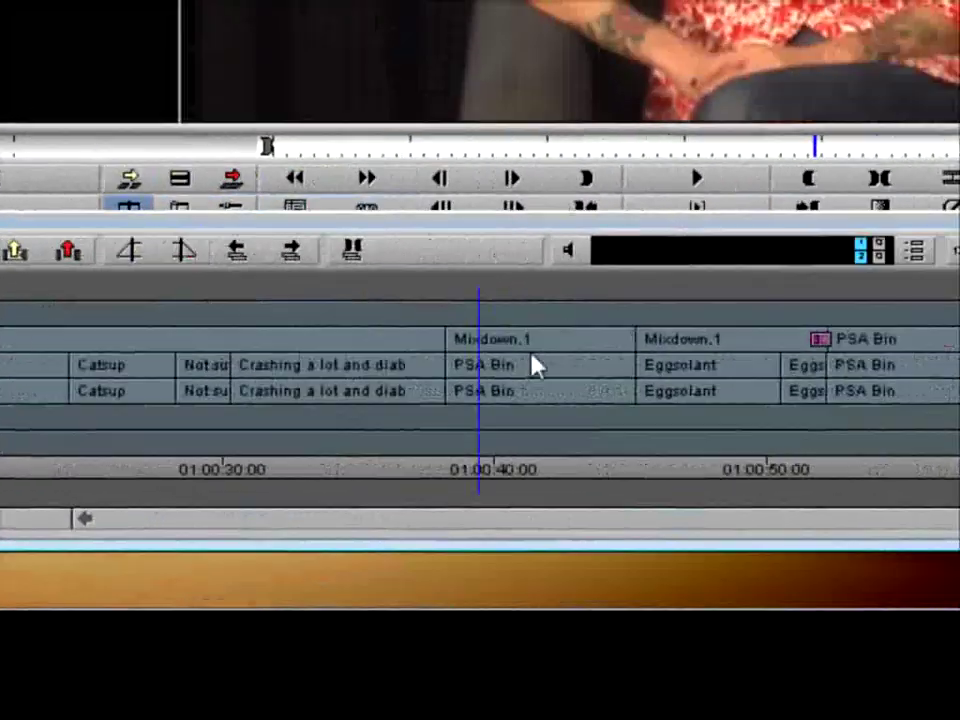
{"action": "left_click_drag", "start_coordinate": [537, 367], "coordinate": [815, 340]}
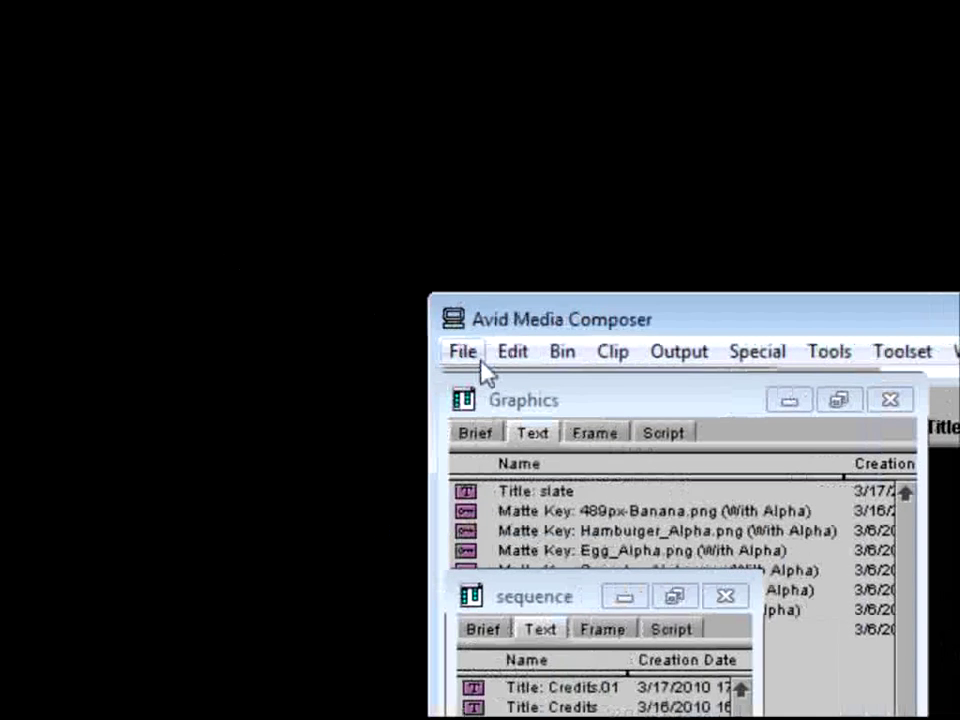
- Start exporting the sequence using the Send To QT Movie preset
{"action": "left_click", "coordinate": [448, 362]}
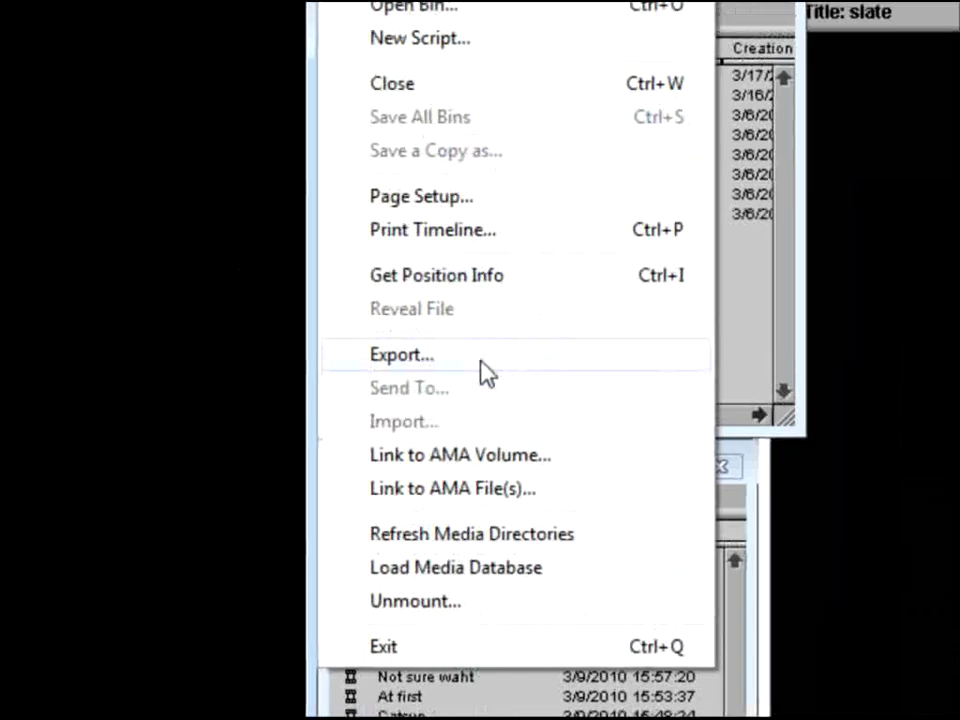
{"action": "left_click", "coordinate": [481, 362]}
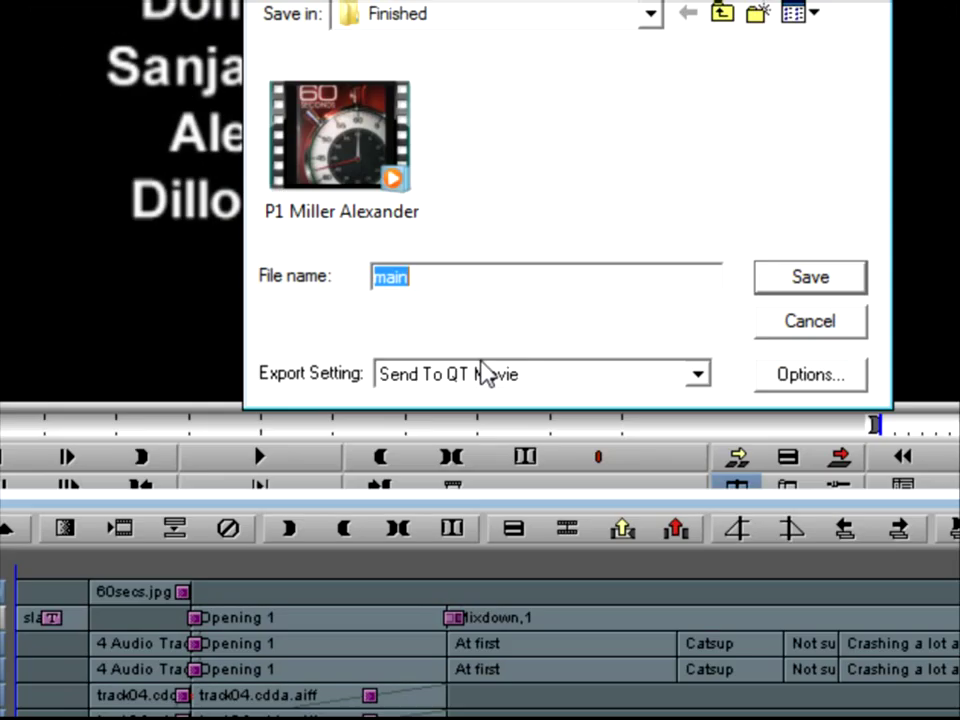
{"action": "left_click", "coordinate": [484, 372]}
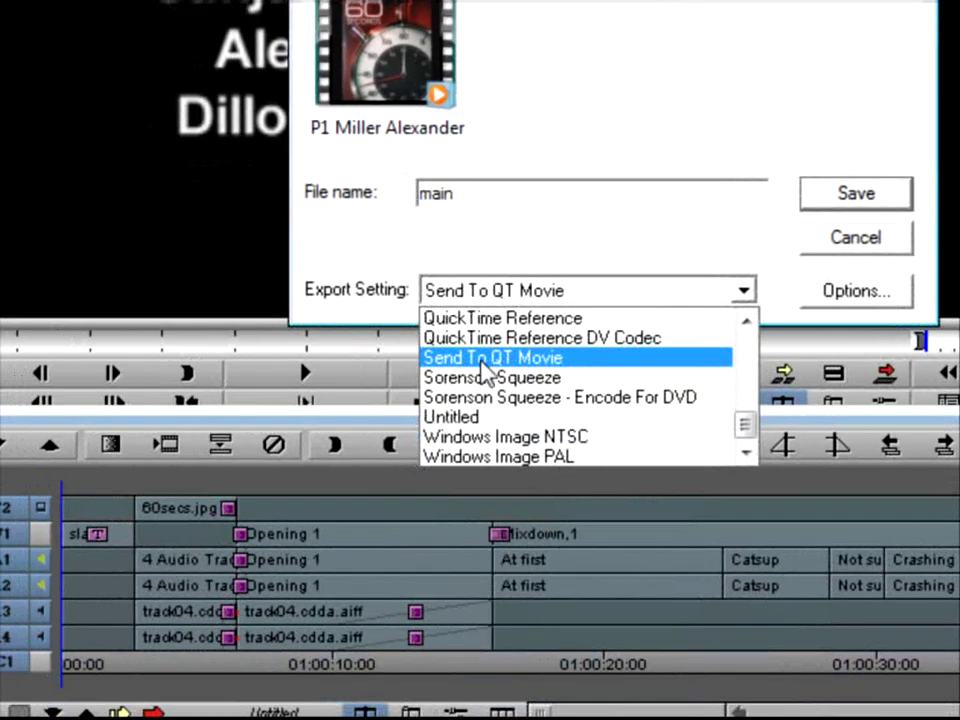
{"action": "left_click", "coordinate": [484, 372]}
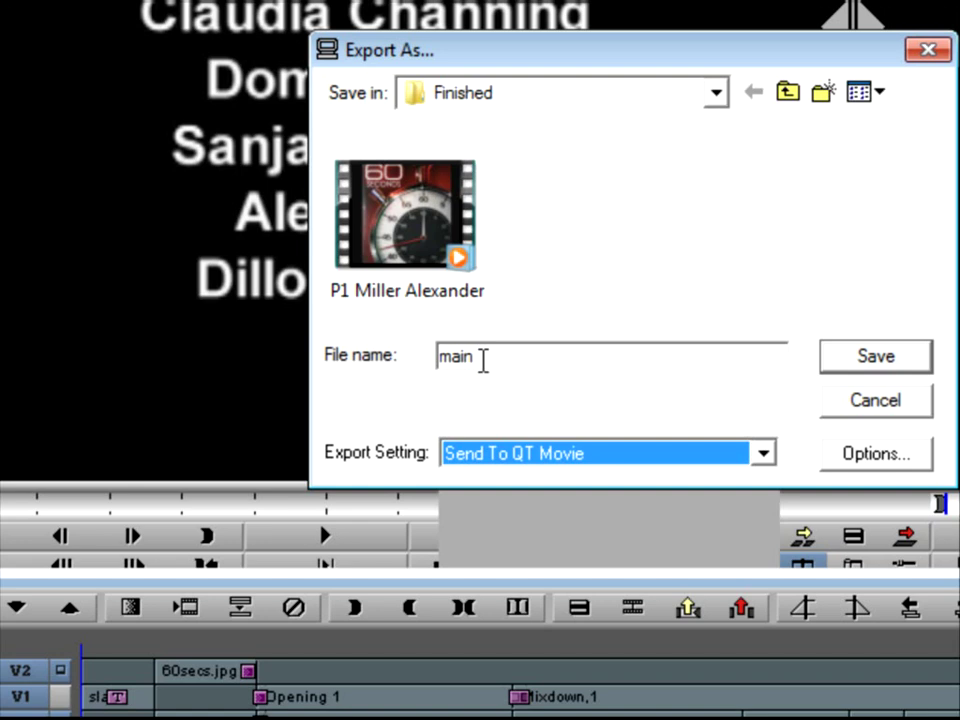
- Name the export after the existing movie in Finished, declining to replace it
{"action": "double_click", "coordinate": [458, 193]}
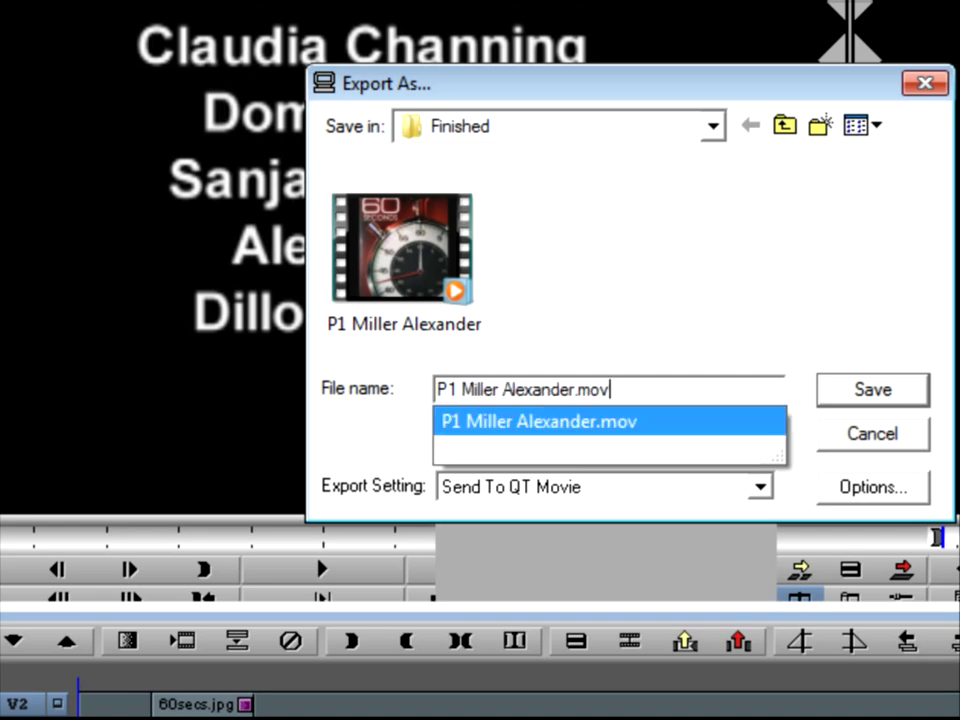
{"action": "key", "text": "Return"}
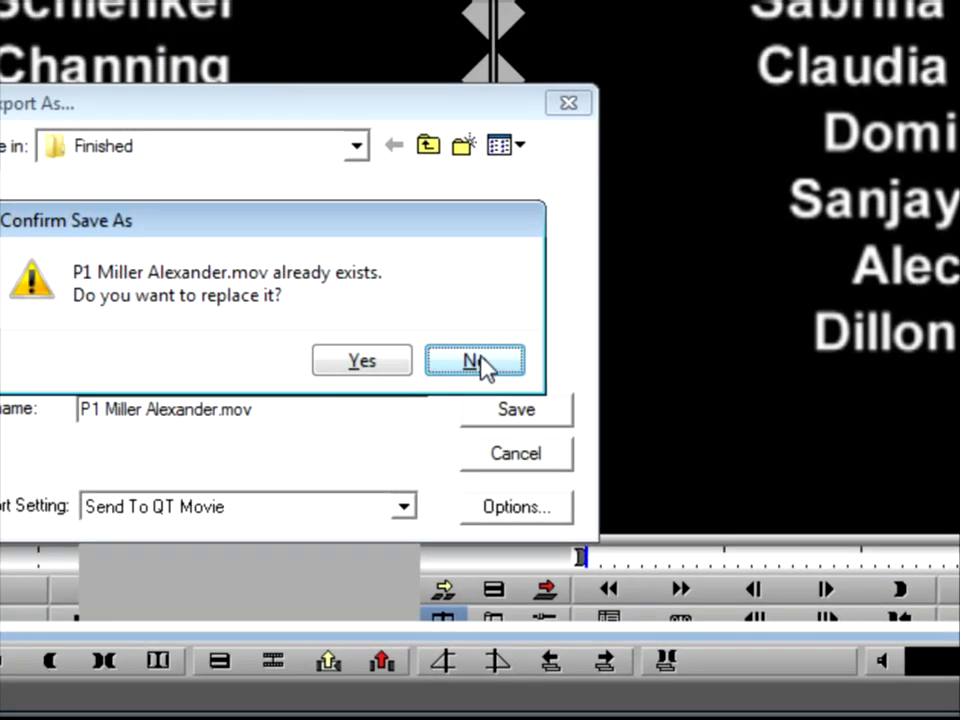
{"action": "left_click", "coordinate": [474, 362]}
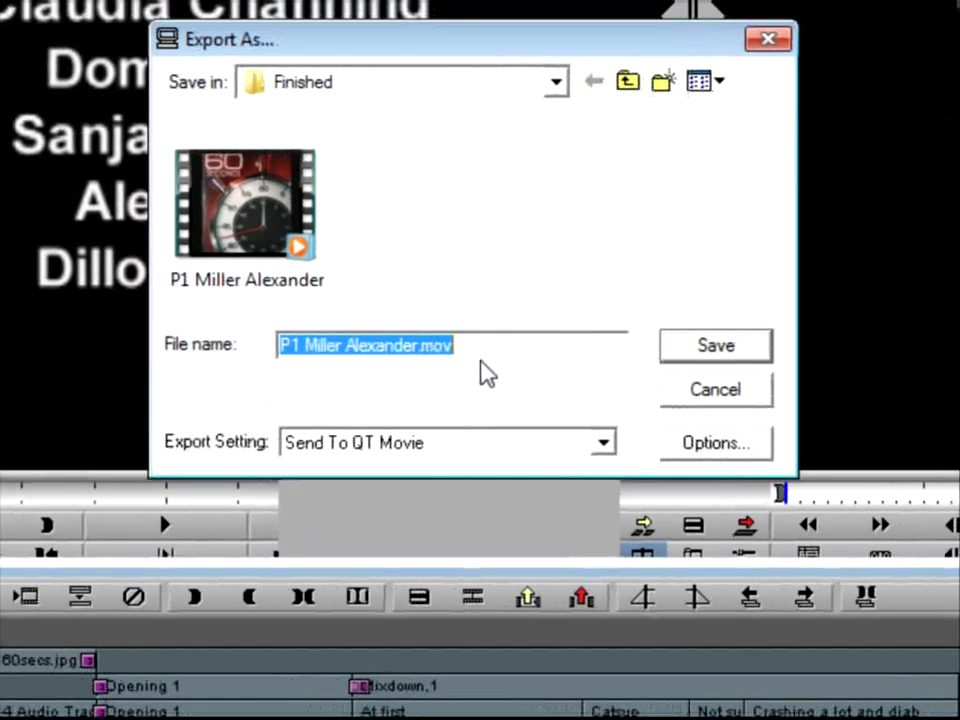
{"action": "left_click", "coordinate": [468, 349]}
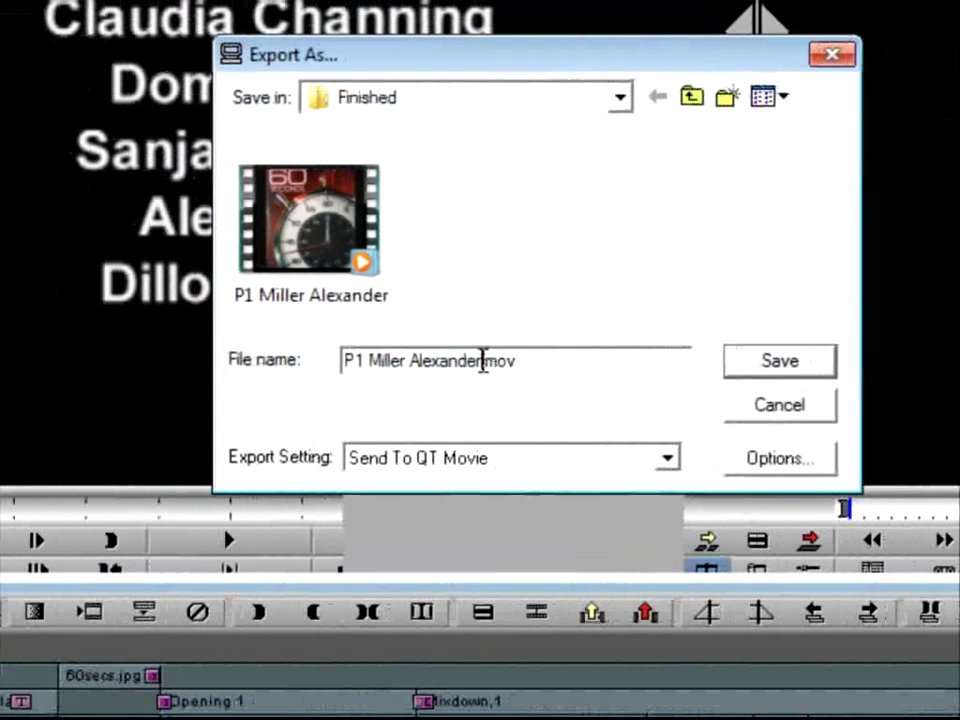
{"action": "left_click_drag", "start_coordinate": [417, 345], "coordinate": [467, 340]}
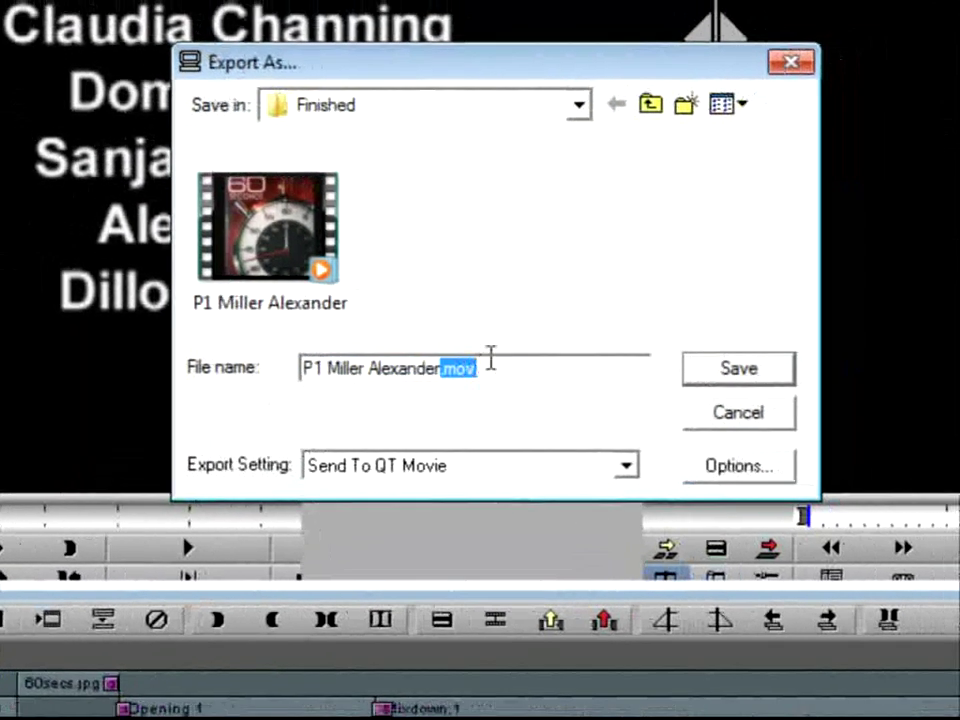
{"action": "left_click", "coordinate": [505, 366]}
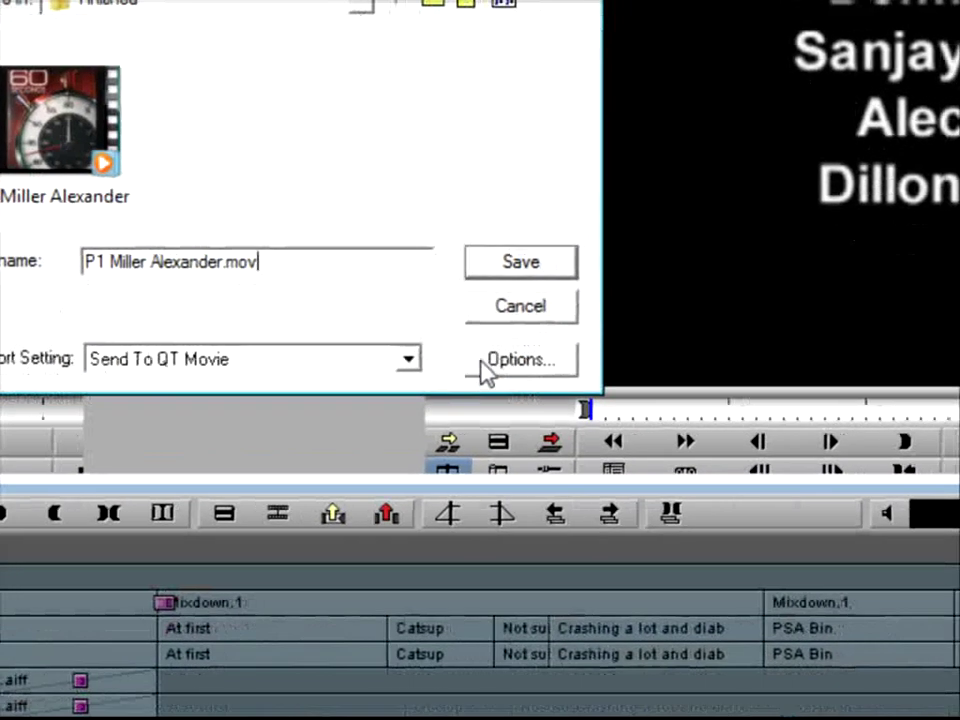
- Open the QuickTime export options at custom 640 x 480, then the Movie Settings
{"action": "left_click", "coordinate": [485, 364]}
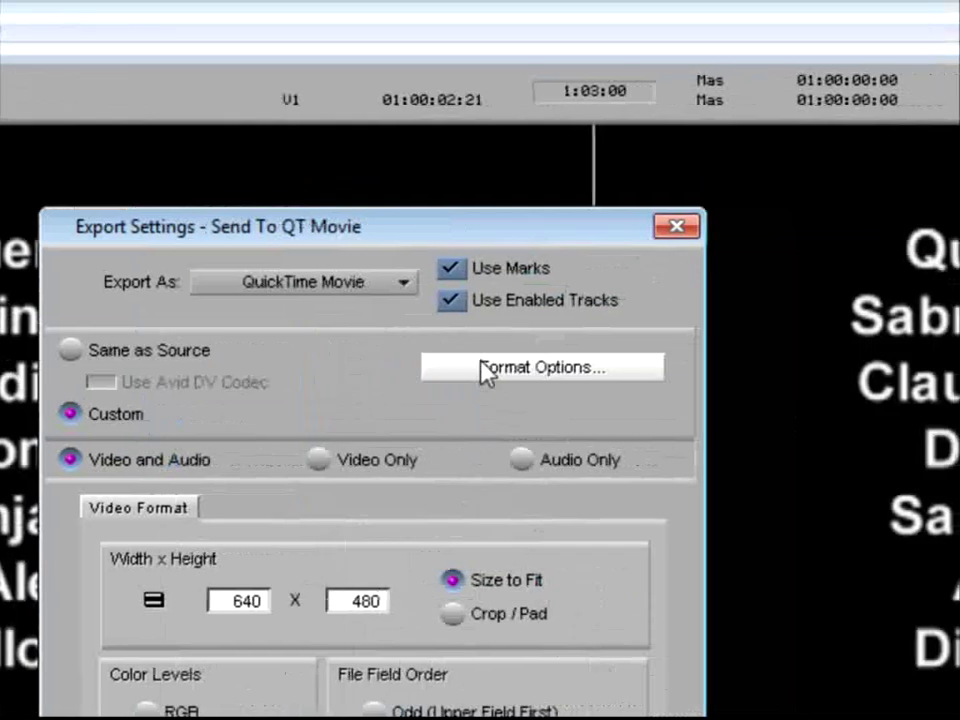
{"action": "left_click", "coordinate": [485, 370]}
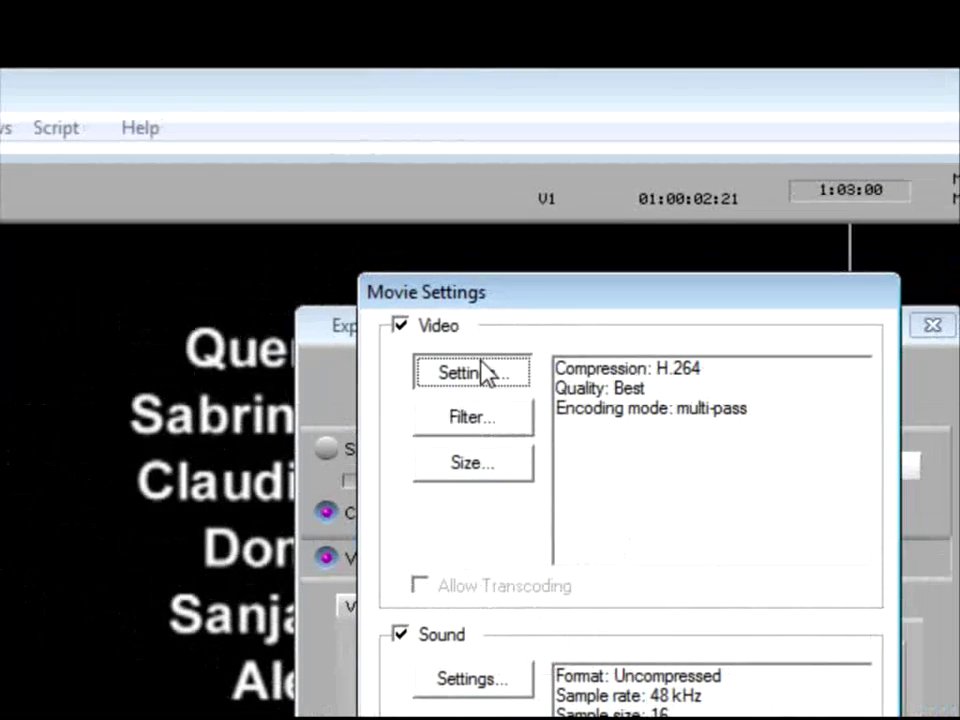
- Set H.264 video at Best quality, keep 48 kHz 16-bit stereo sound, and confirm
{"action": "left_click", "coordinate": [485, 372]}
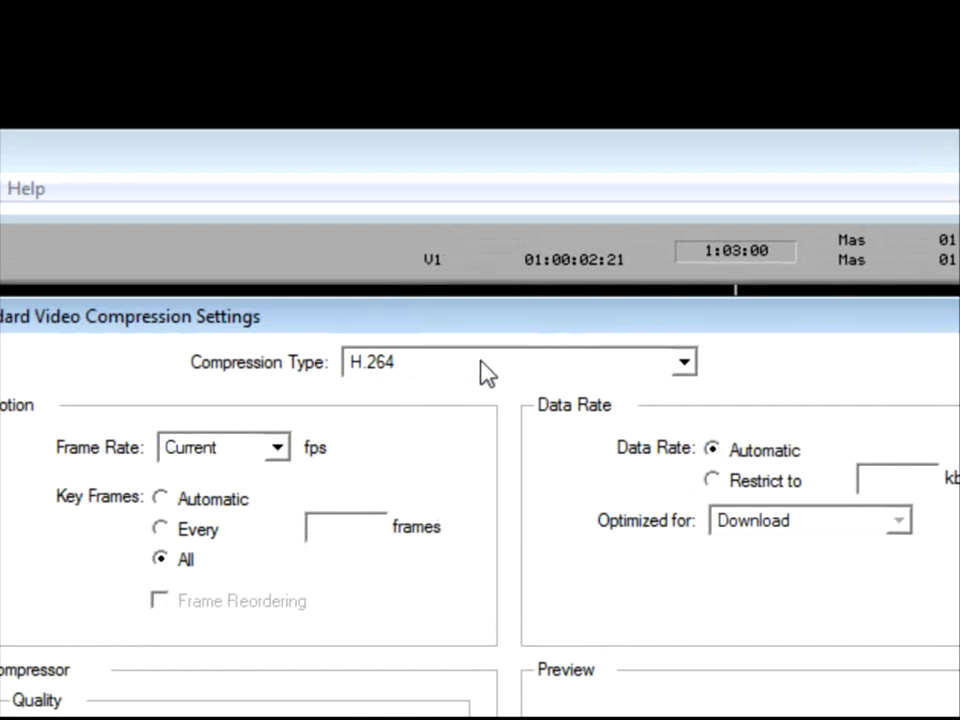
{"action": "left_click", "coordinate": [487, 372]}
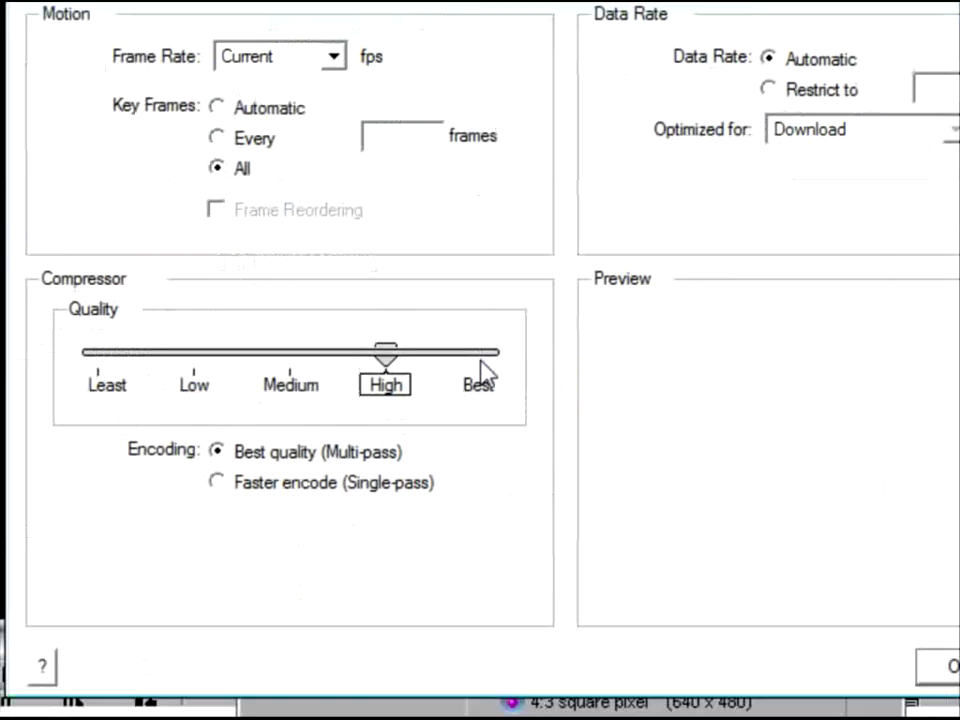
{"action": "left_click", "coordinate": [241, 669]}
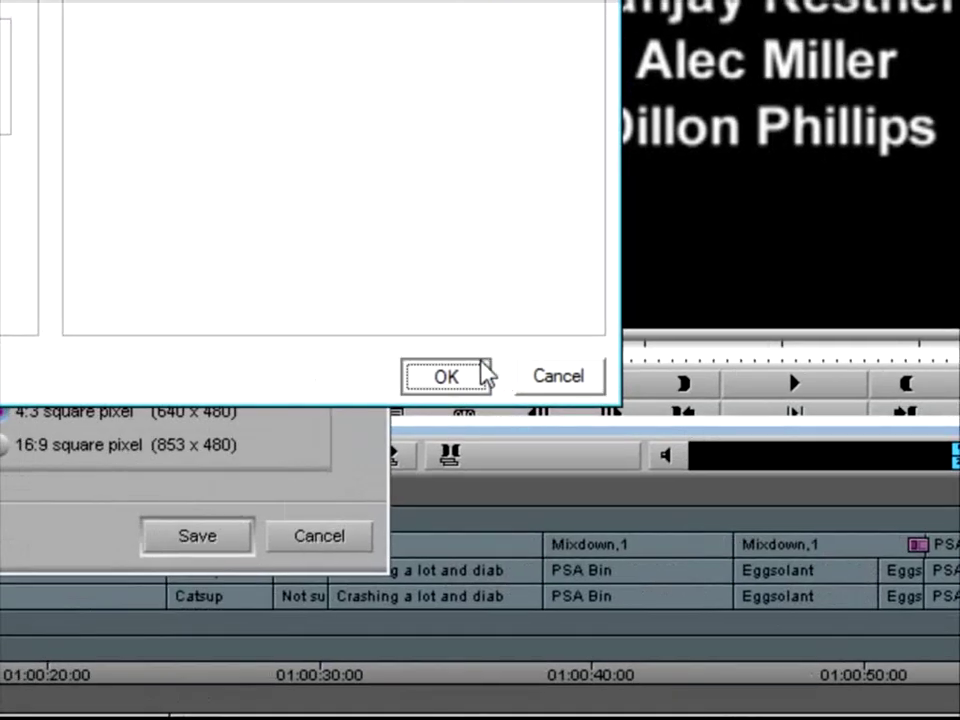
{"action": "left_click", "coordinate": [446, 376]}
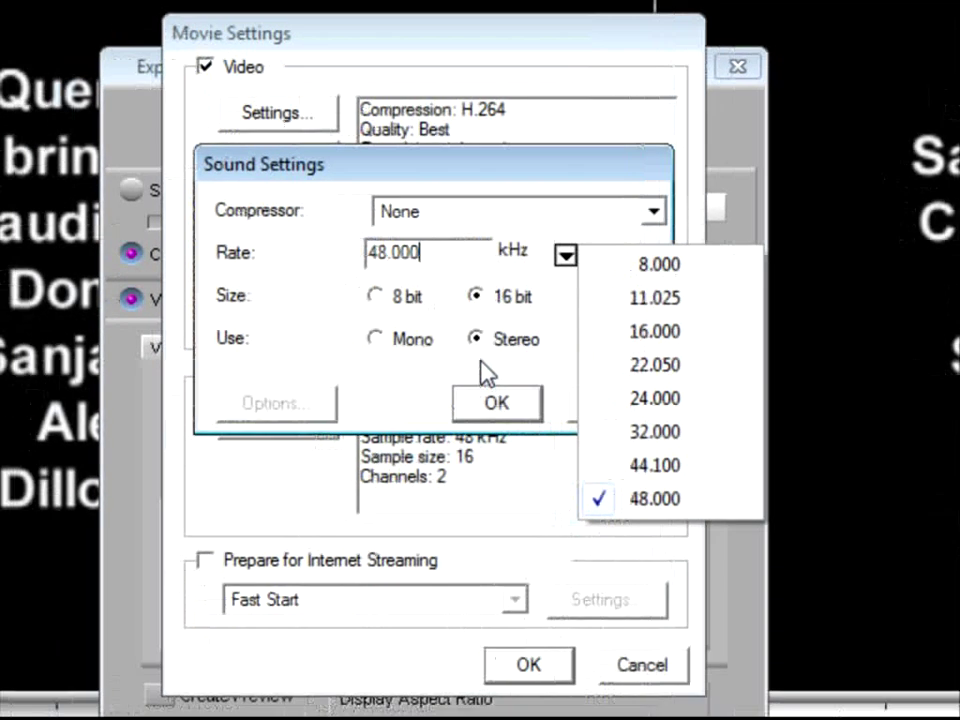
{"action": "left_click", "coordinate": [485, 372]}
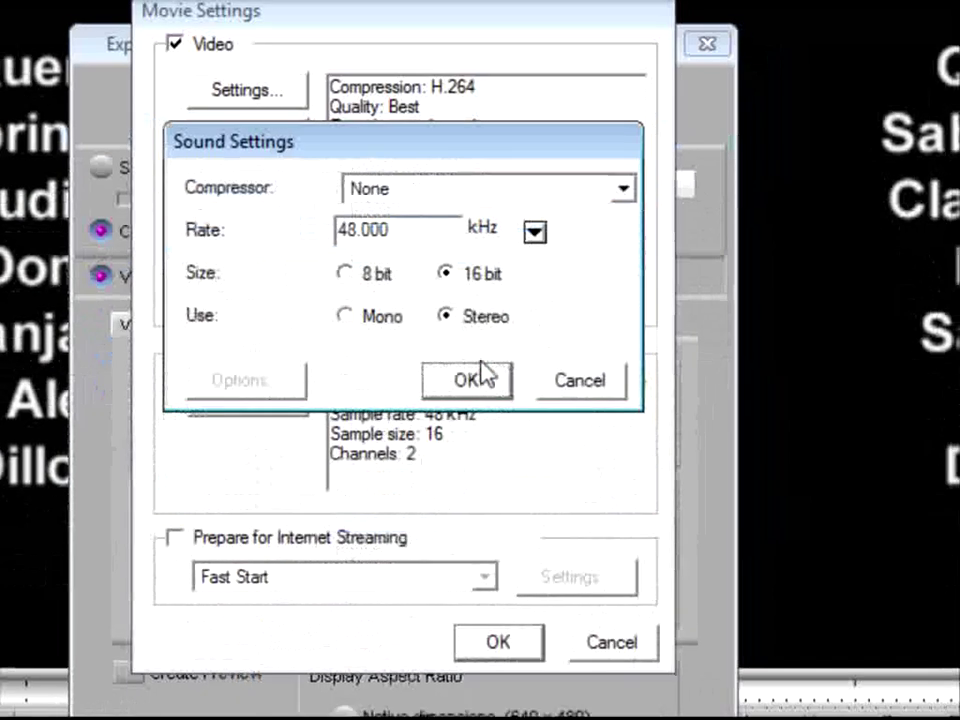
{"action": "left_click", "coordinate": [485, 375]}
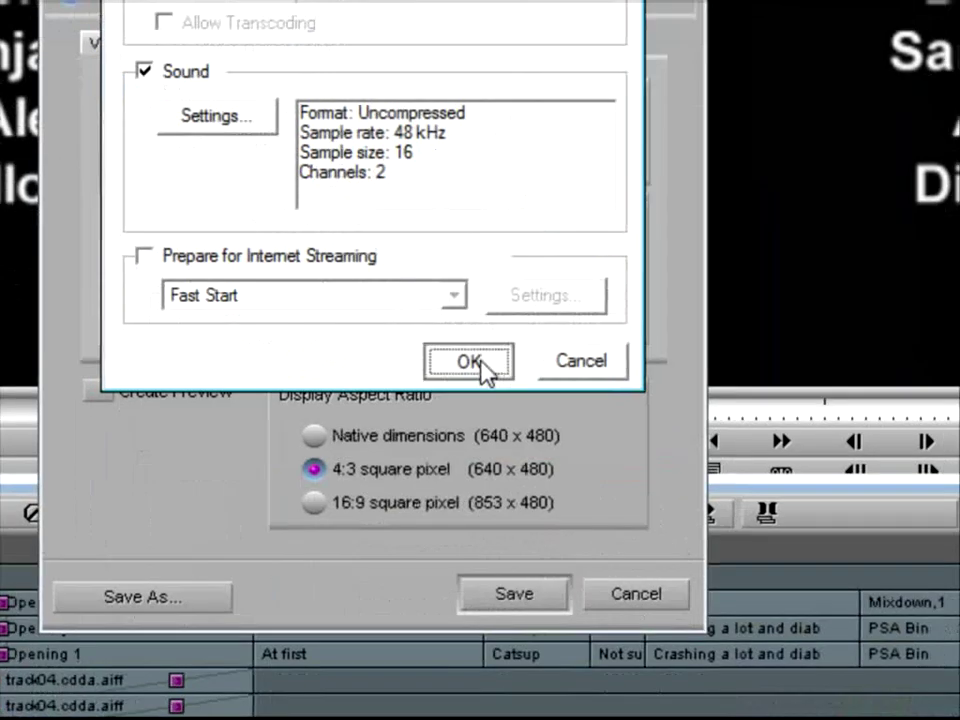
{"action": "left_click", "coordinate": [513, 451]}
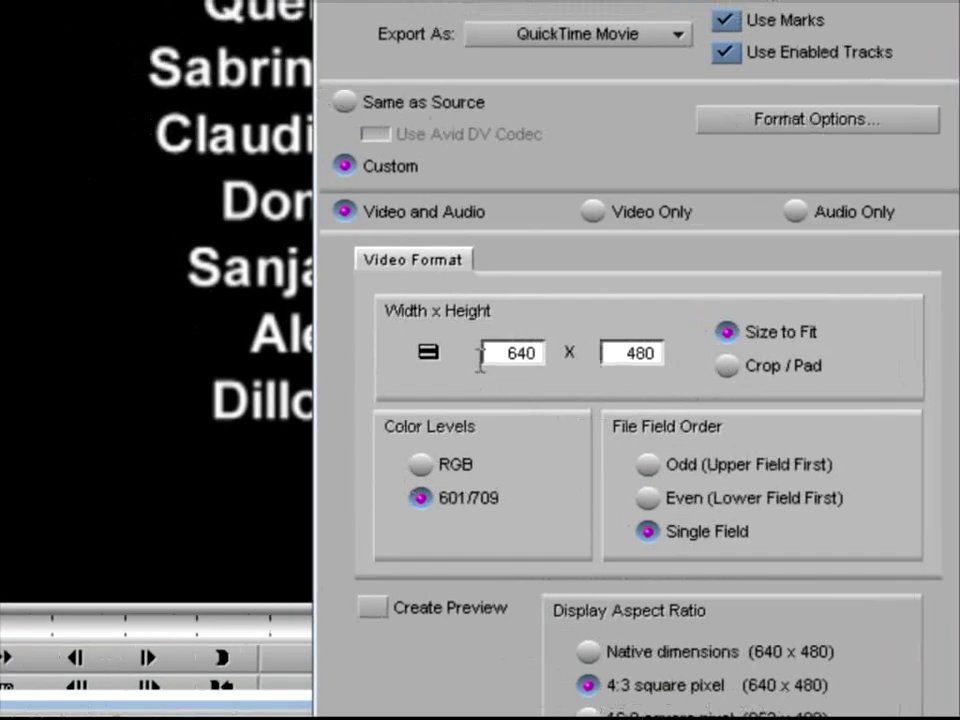
- Choose the 640 x 480 VGA full-size frame and Single Field order
{"action": "left_click", "coordinate": [153, 128]}
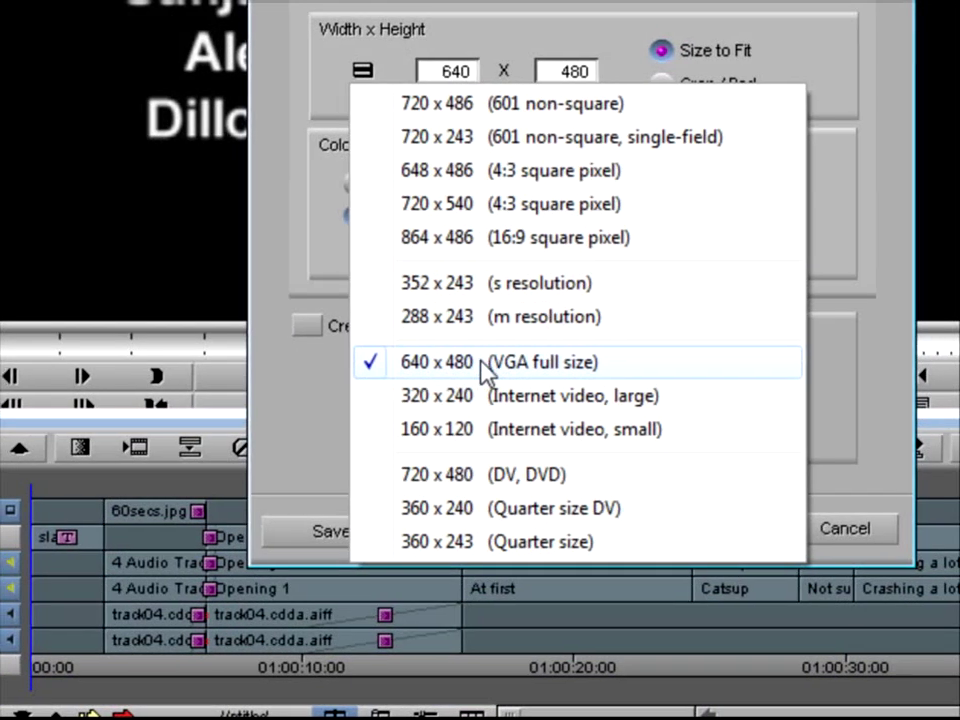
{"action": "left_click", "coordinate": [481, 366]}
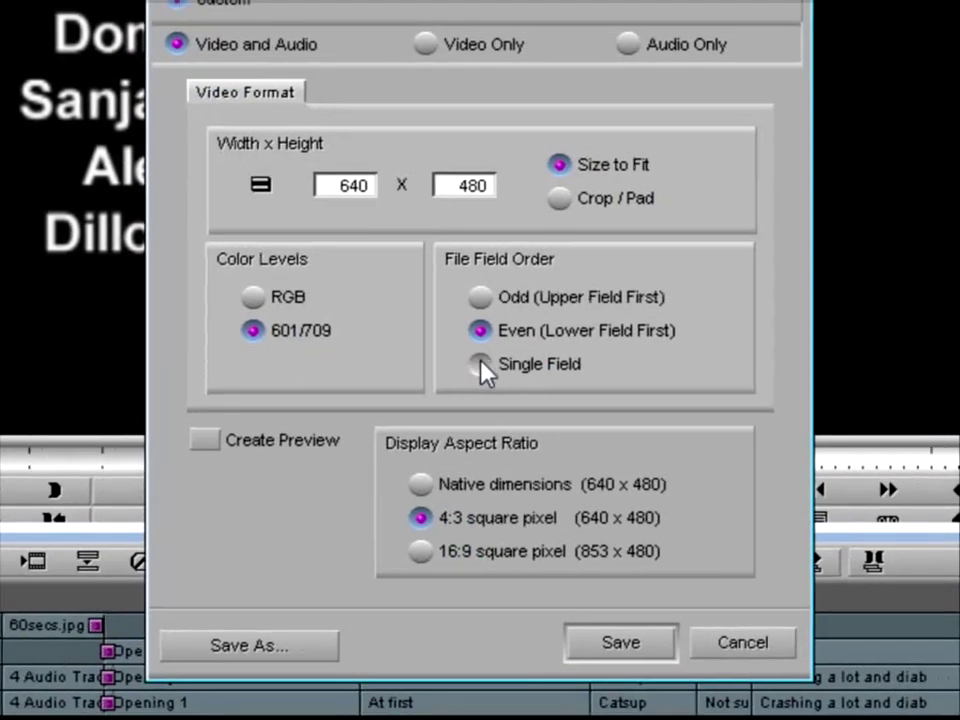
{"action": "left_click", "coordinate": [571, 388]}
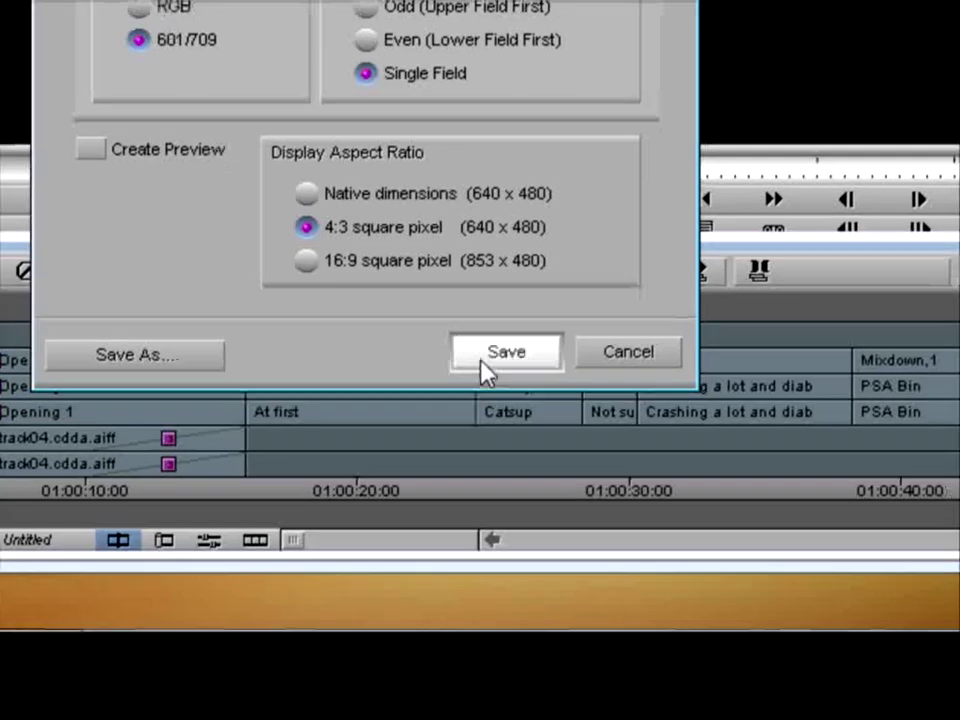
- Save the export settings, let the export finish, and switch to Windows Explorer
{"action": "left_click", "coordinate": [484, 362]}
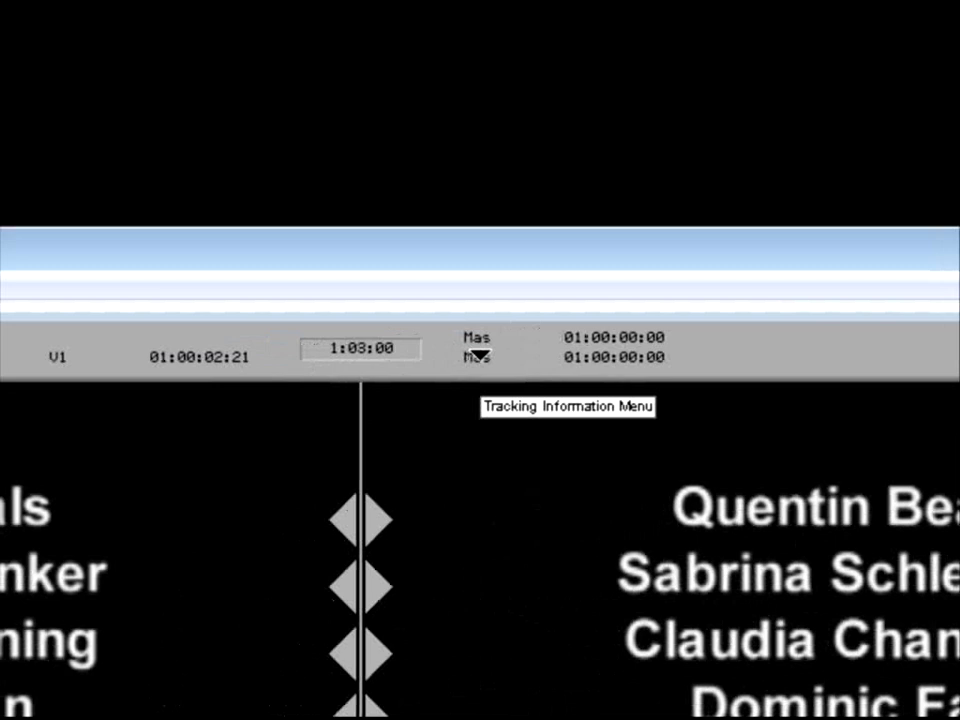
{"action": "left_click", "coordinate": [481, 356]}
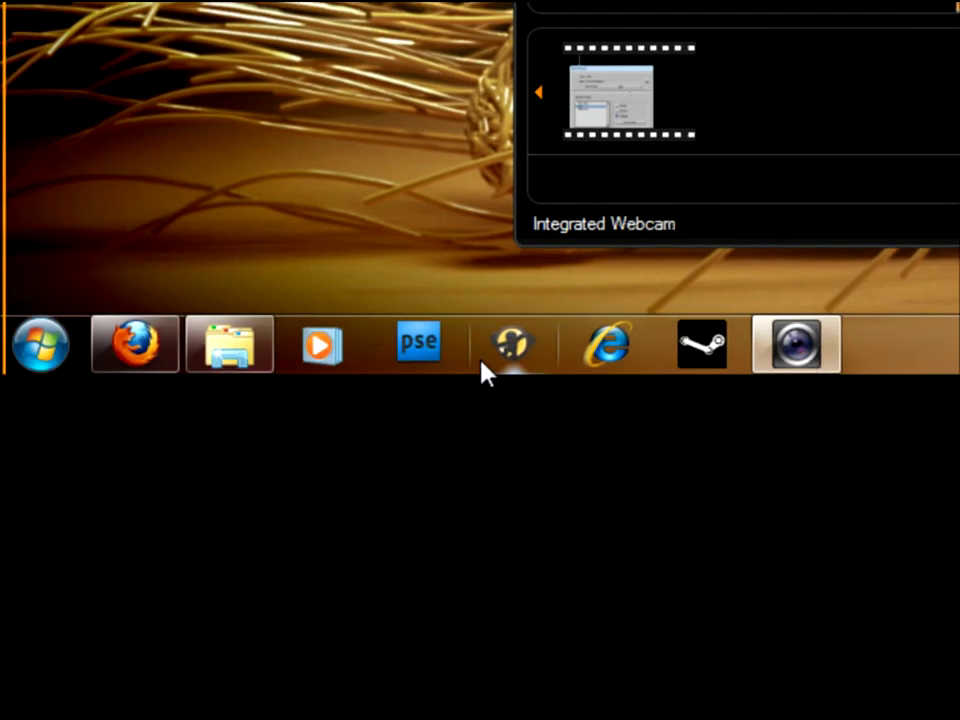
- Check the exported 105 MB, 640 x 480 movie's details and open it in QuickTime Player
{"action": "left_click", "coordinate": [229, 343]}
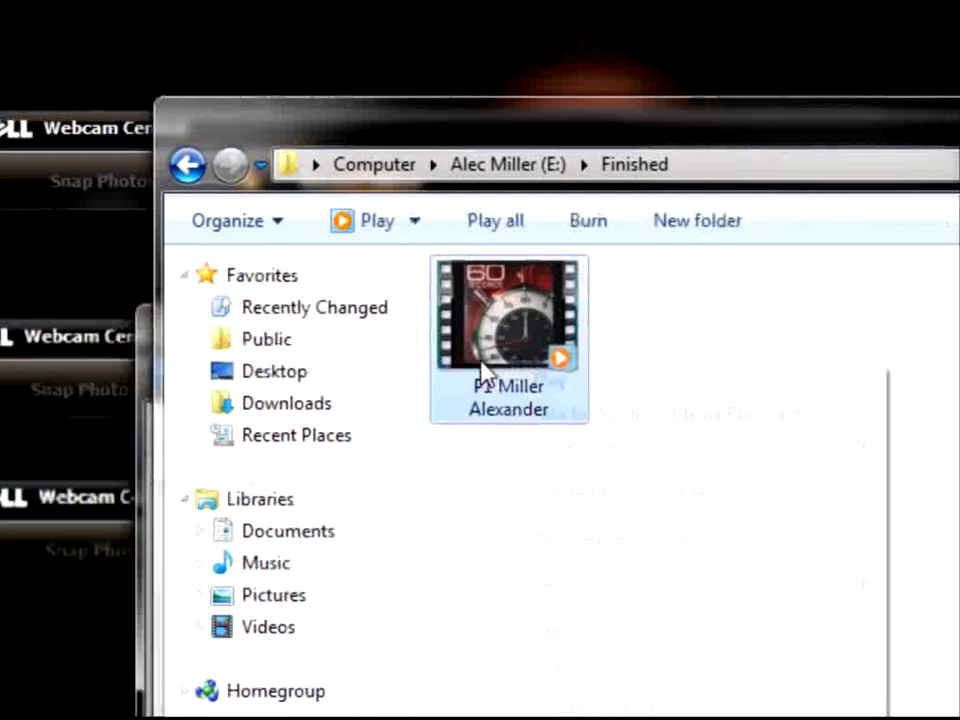
{"action": "right_click", "coordinate": [483, 372]}
{"action": "mouse_move", "coordinate": [772, 457]}
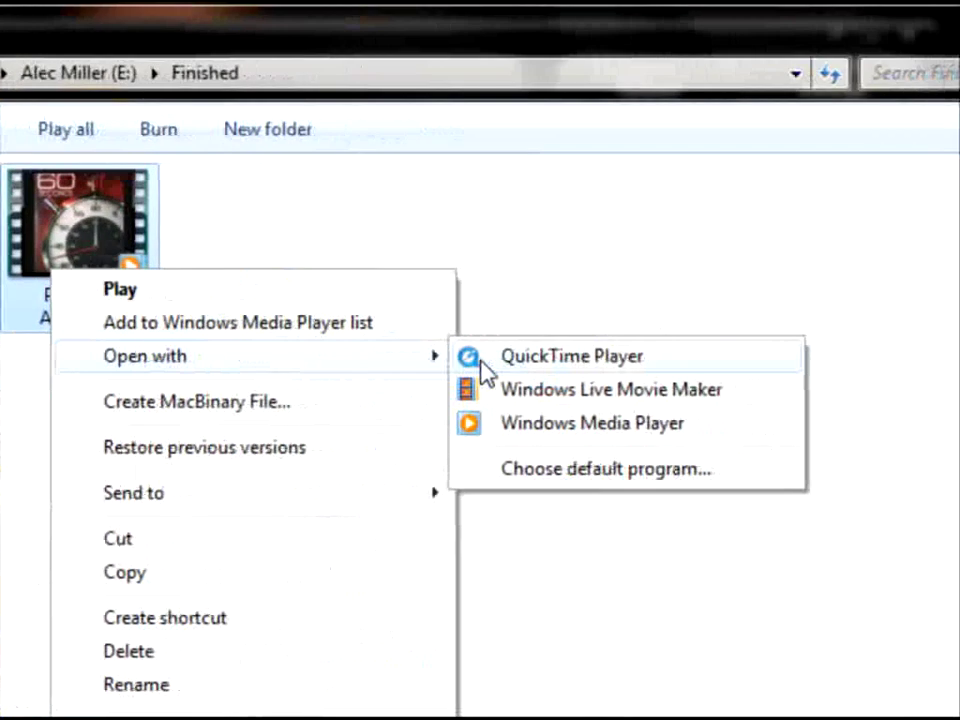
{"action": "left_click", "coordinate": [484, 360]}
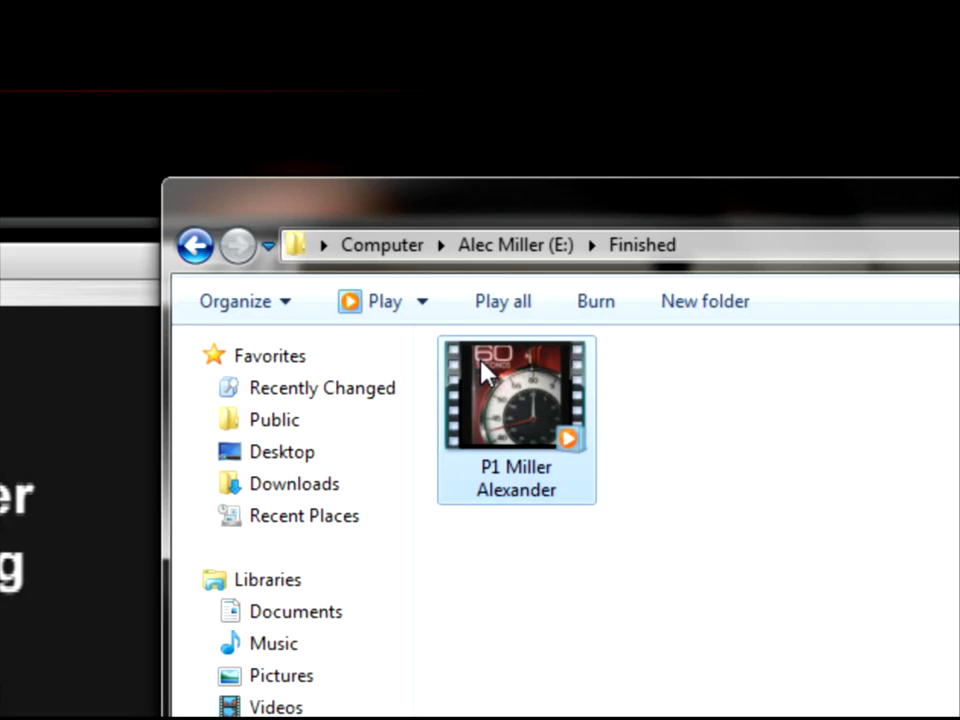
{"action": "right_click", "coordinate": [225, 520]}
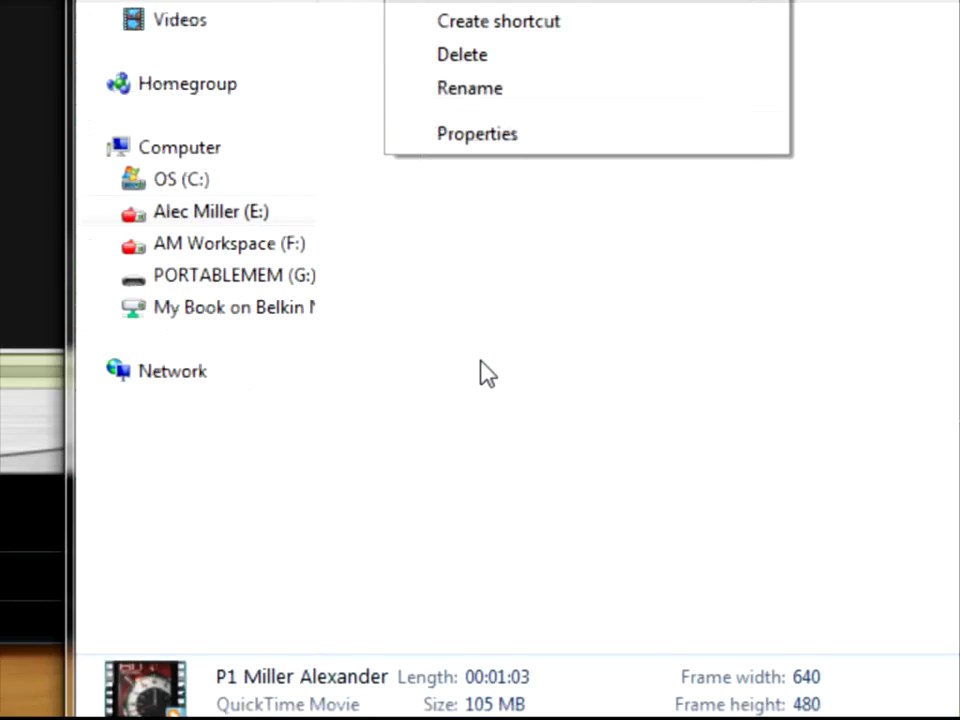
{"action": "left_click", "coordinate": [484, 370]}
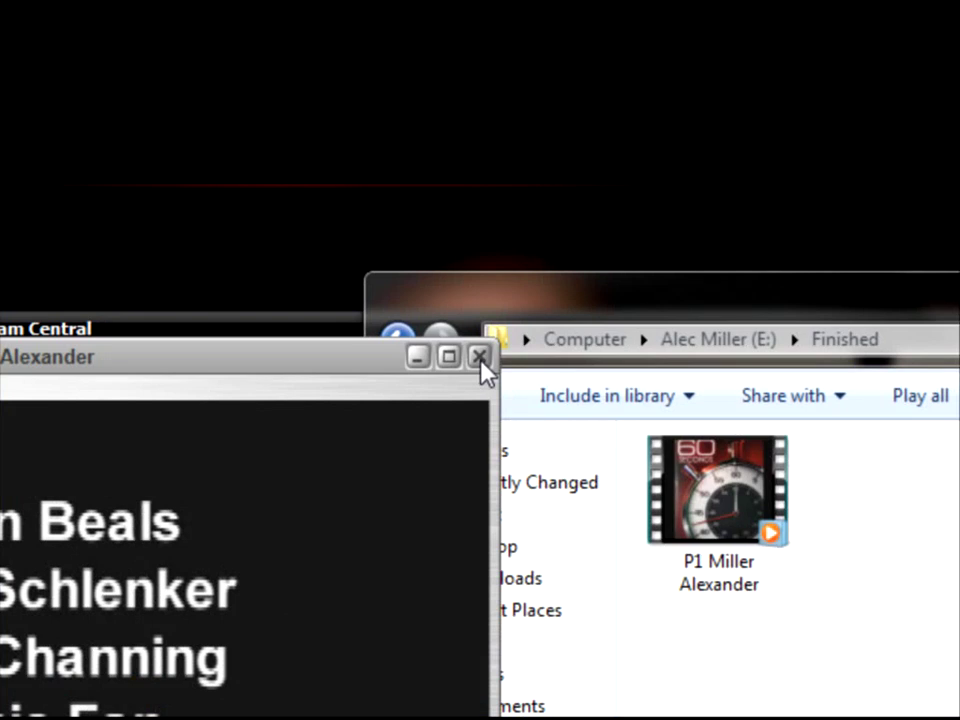
- Close the QuickTime Player window playing the exported movie
{"action": "left_click", "coordinate": [479, 358]}
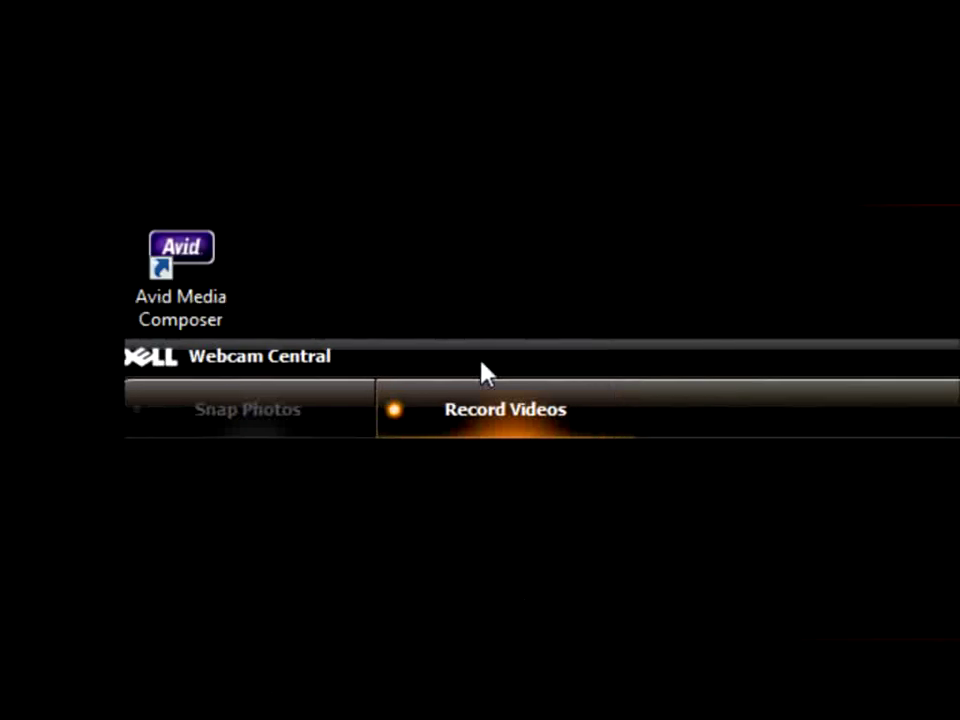